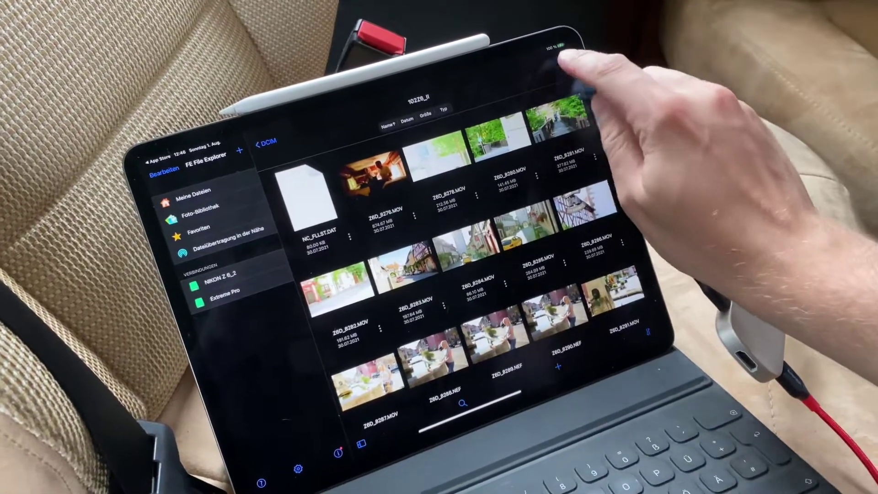
Select all clips in the 102Z6_II camera folder and bring up the copy destination list.
click(566, 57)
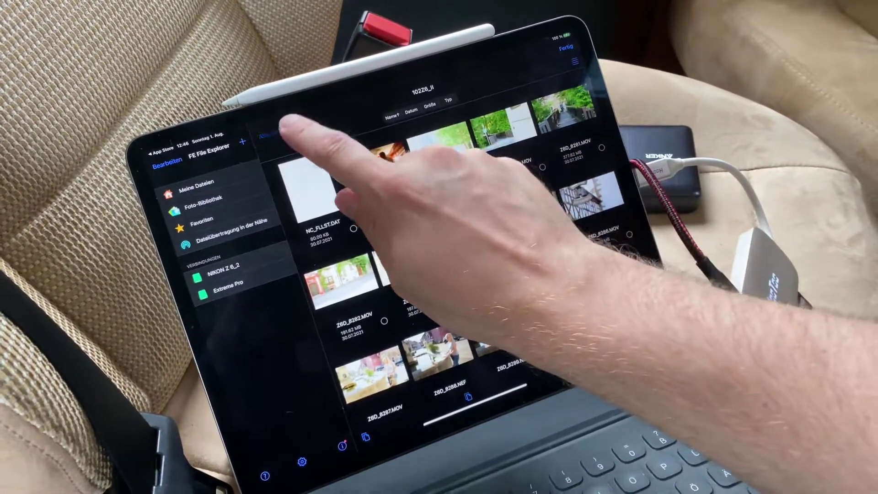
click(274, 132)
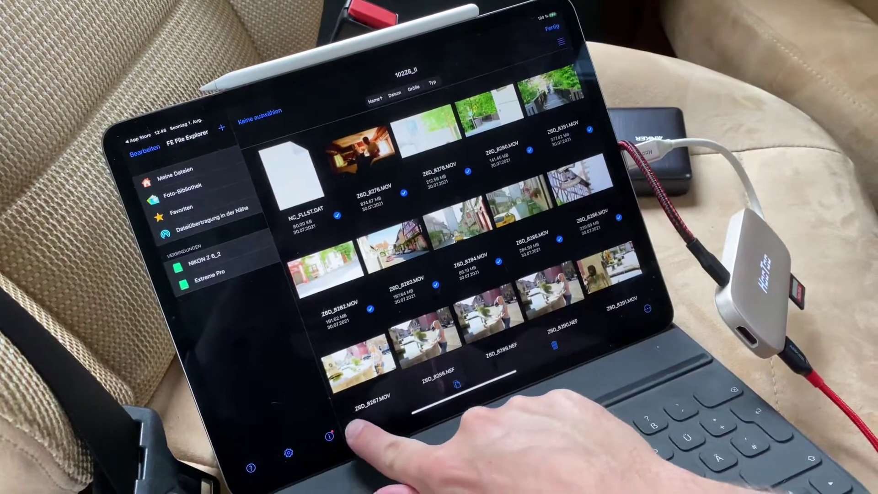
click(366, 436)
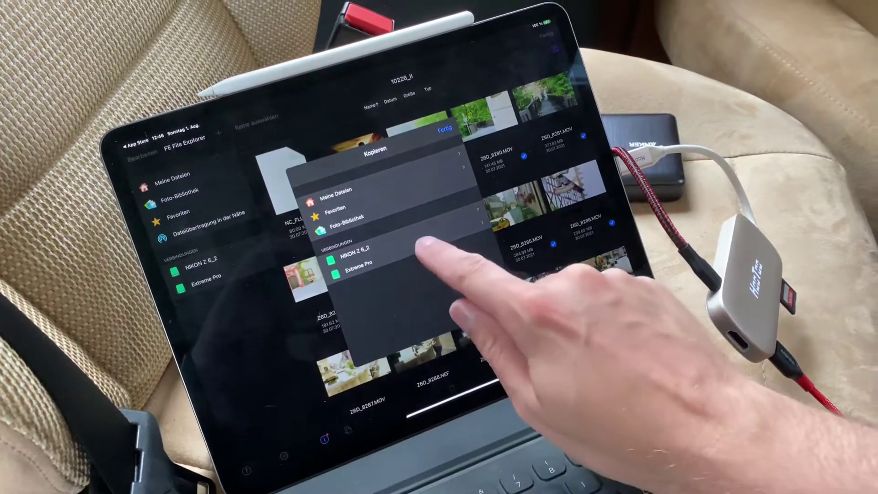
Copy the selected clips into Extreme Pro's 'Backup Slowenien Daniel' folder.
click(362, 261)
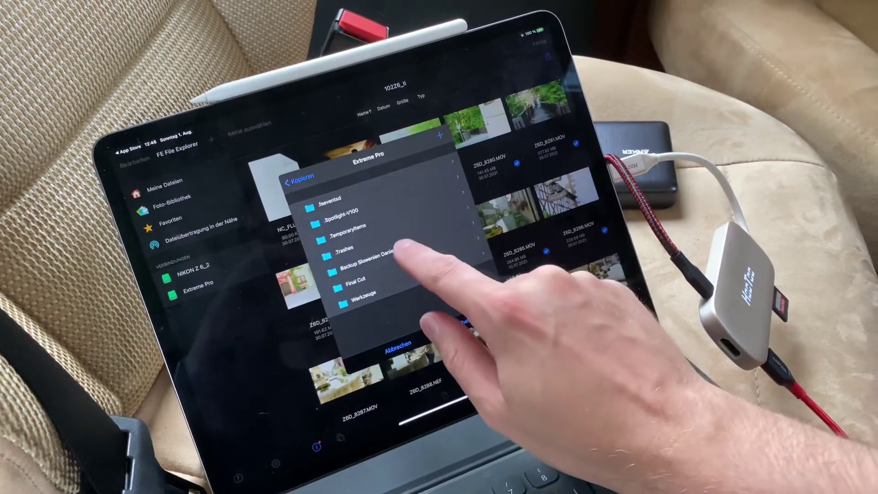
click(372, 251)
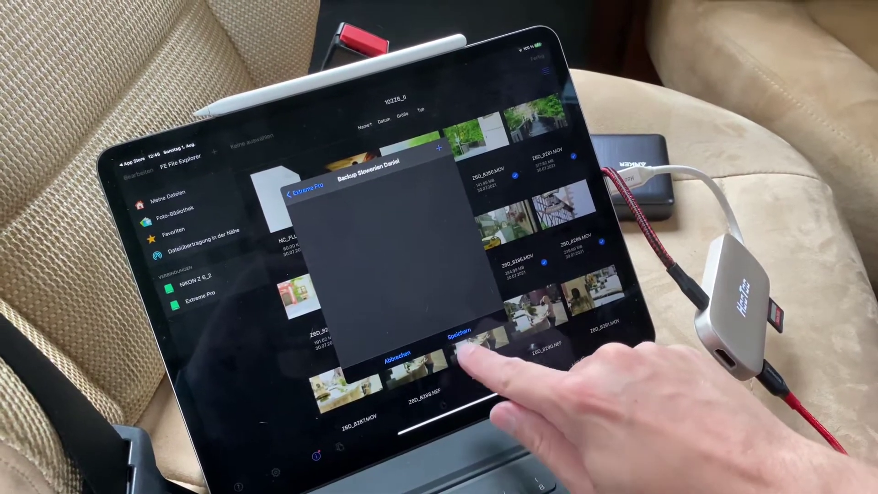
click(462, 340)
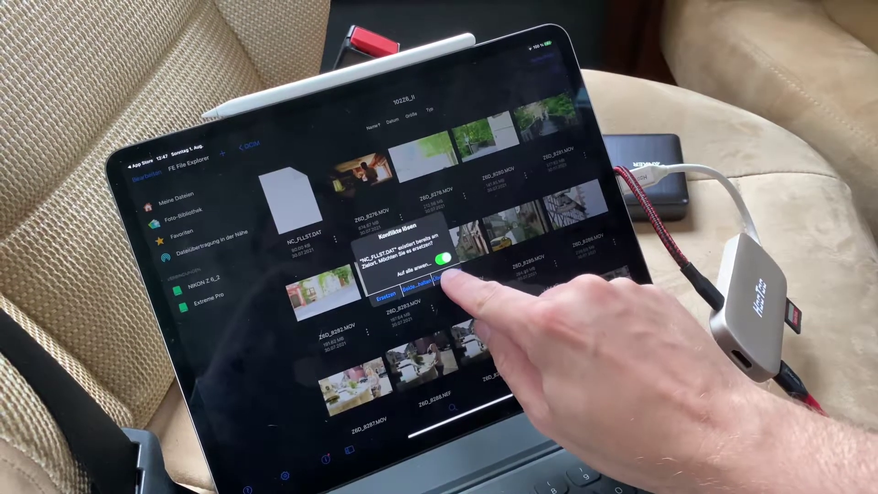
Resolve the NC_FLLST.DAT conflict for all files so copying resumes.
click(445, 275)
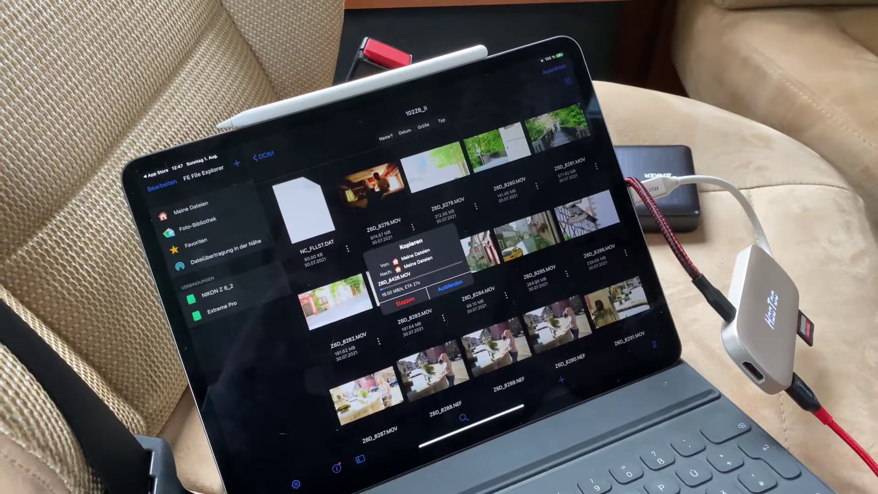